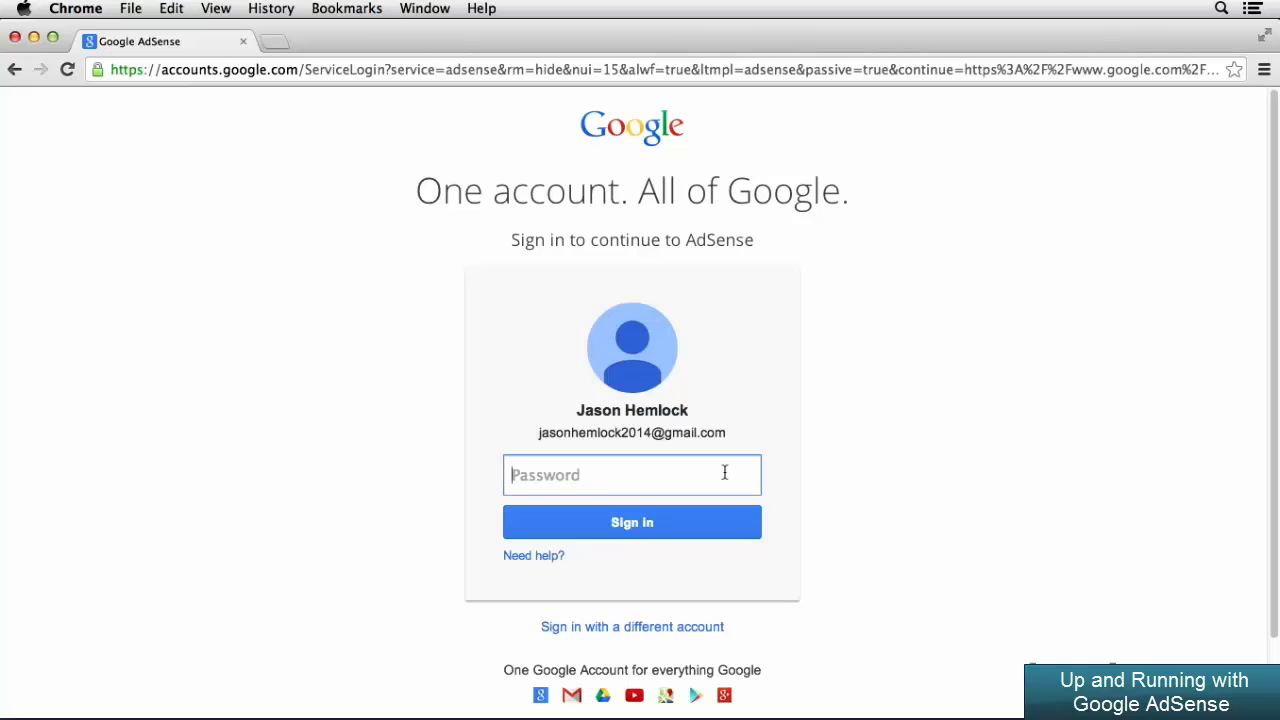
Sign in with the account password and start the AdSense sign-up using the currently signed-in Google account
type("••••••••••")
left_click(695, 525)
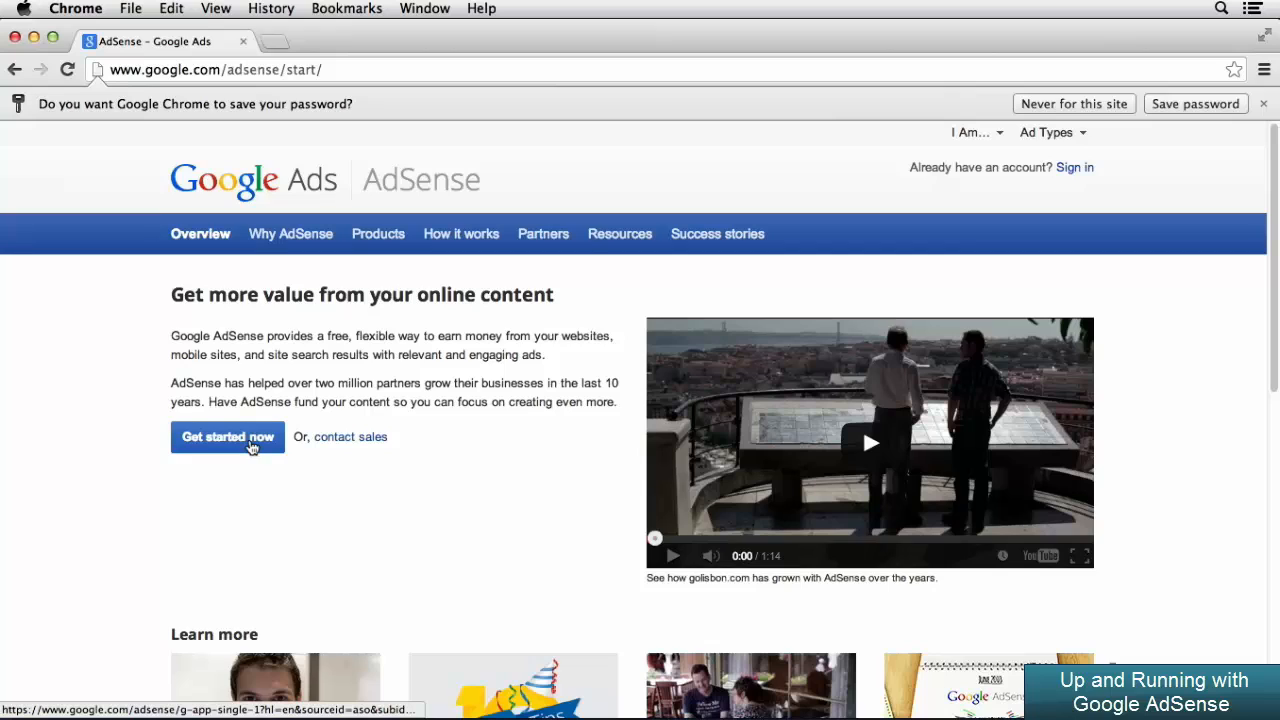
left_click(253, 447)
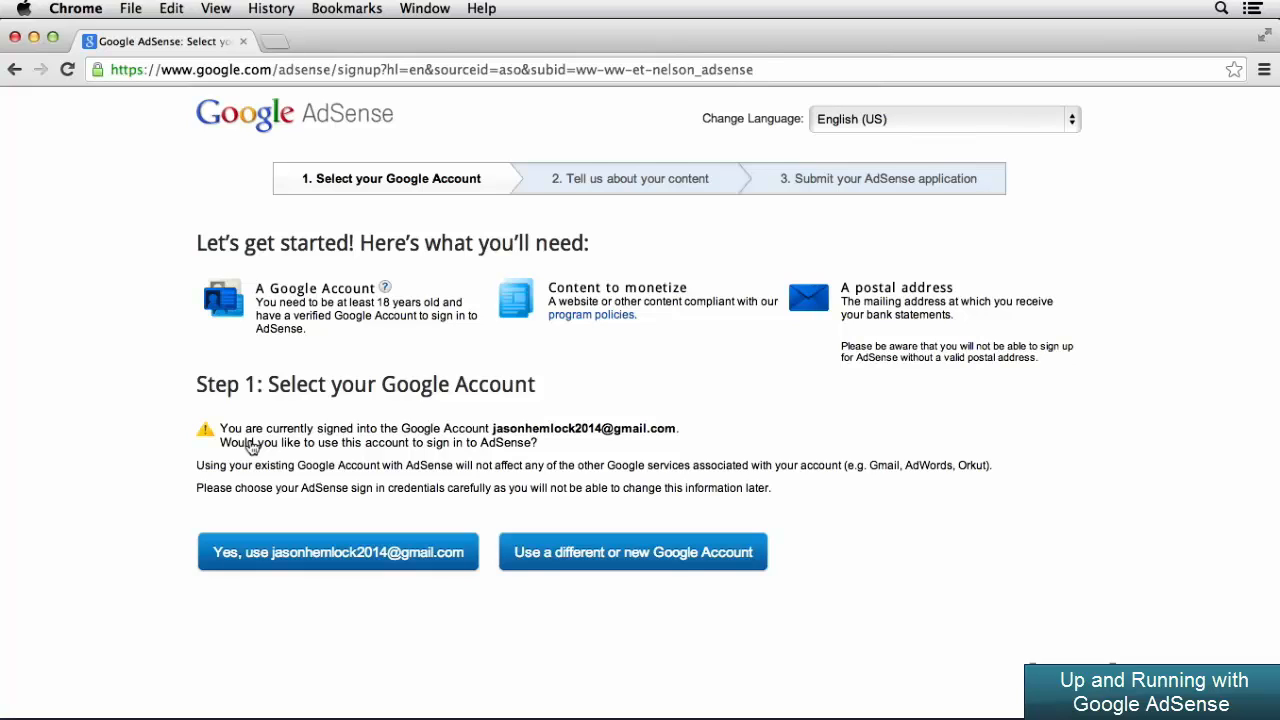
left_click(316, 556)
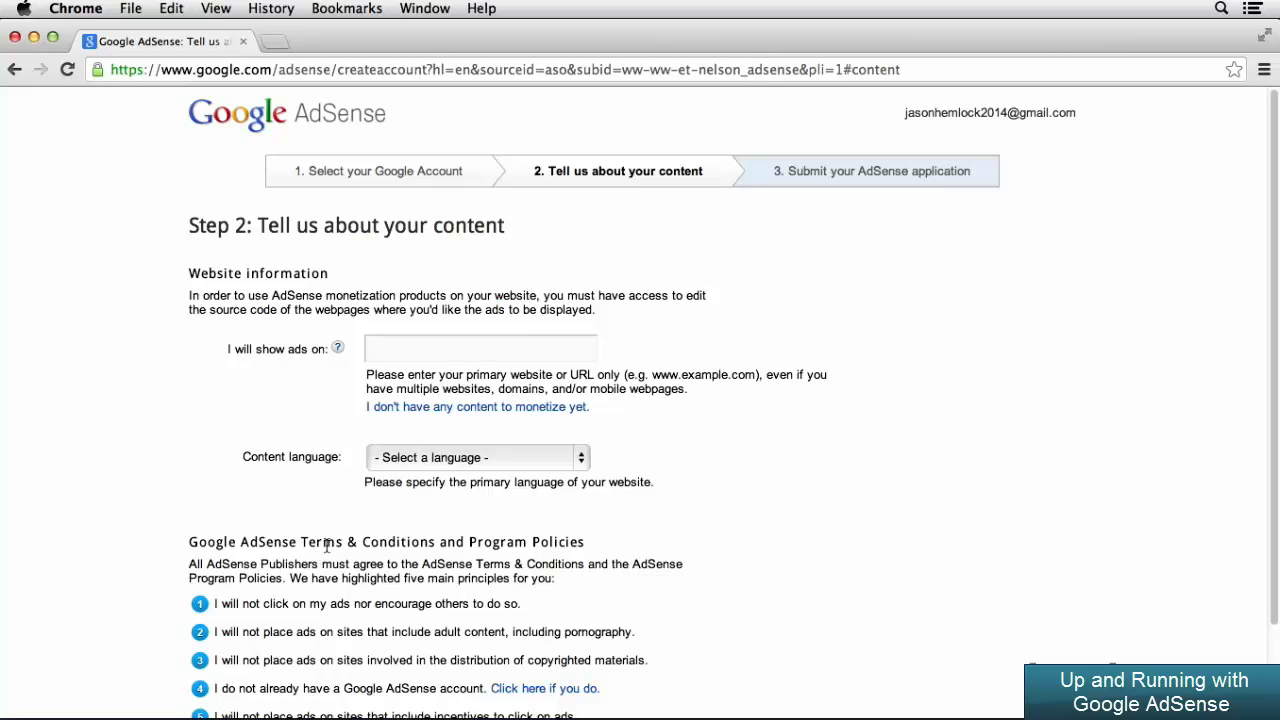
Enter KinetEcoInc.com as the website showing ads, set its content language to English, and continue to the contact information
left_click(414, 350)
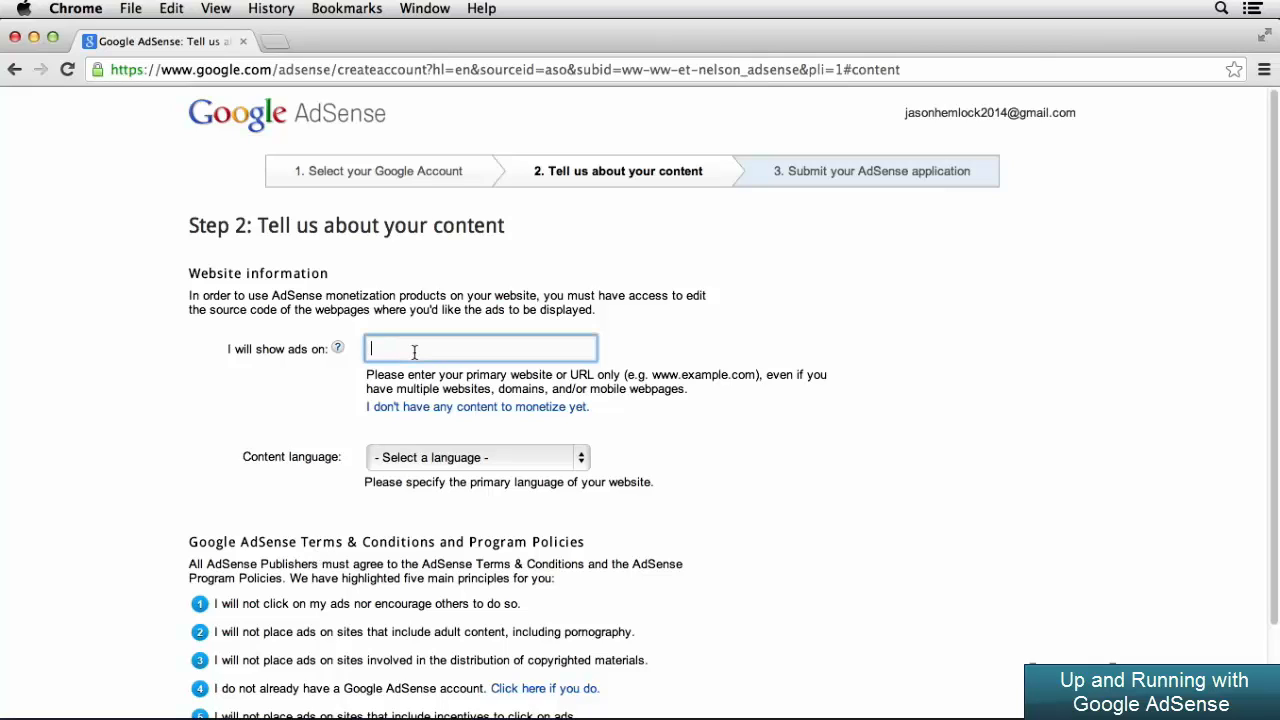
type("KinetEcol")
type("nc.com")
left_click(715, 456)
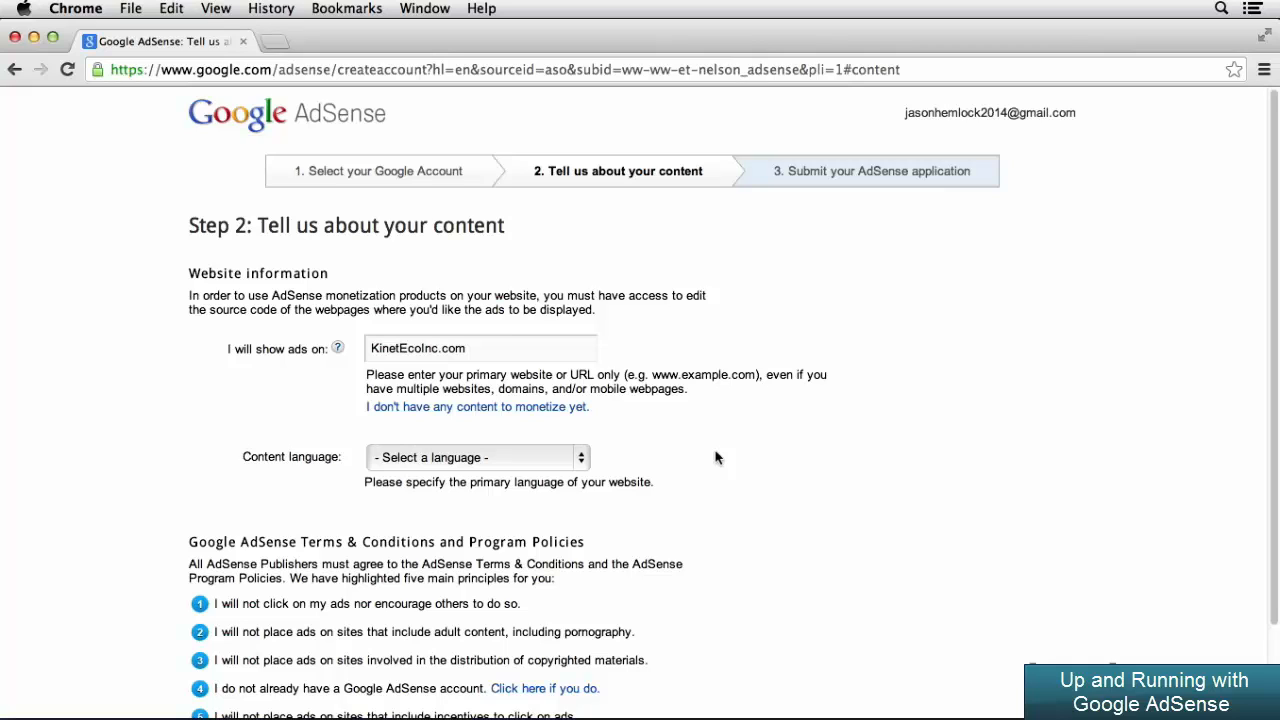
left_click(580, 458)
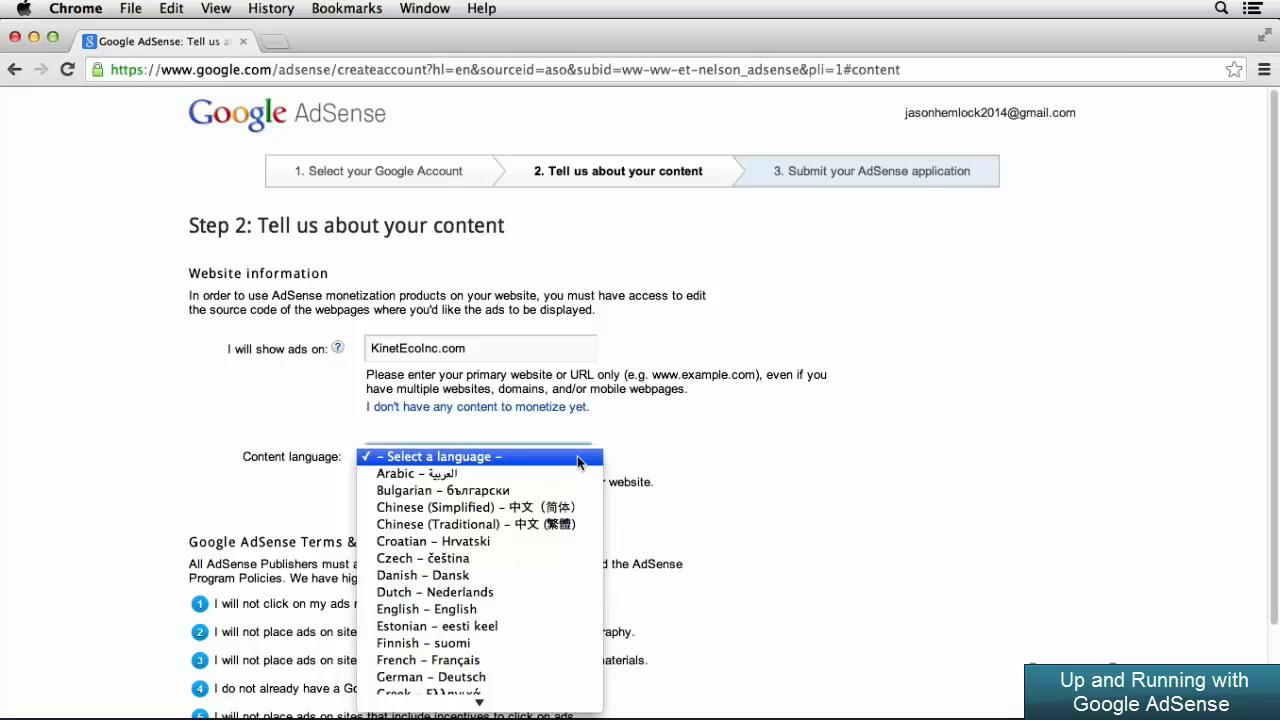
left_click(557, 609)
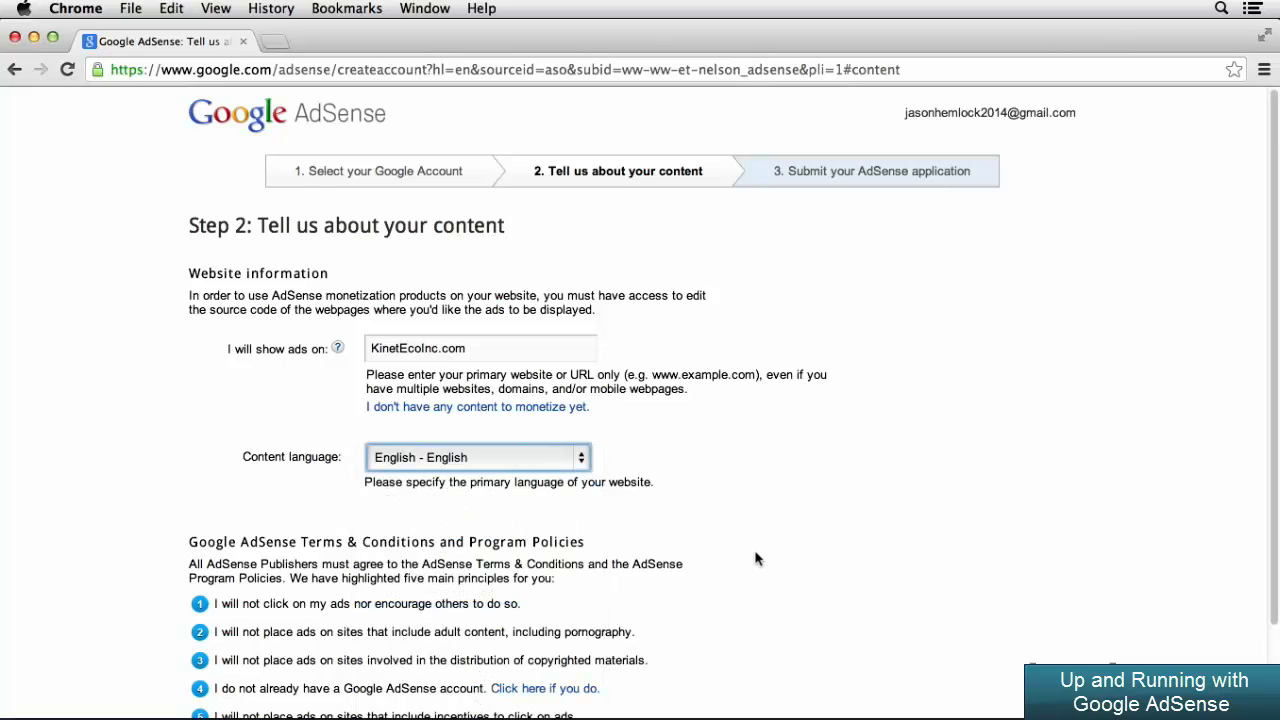
scroll(755, 558, "down", 2)
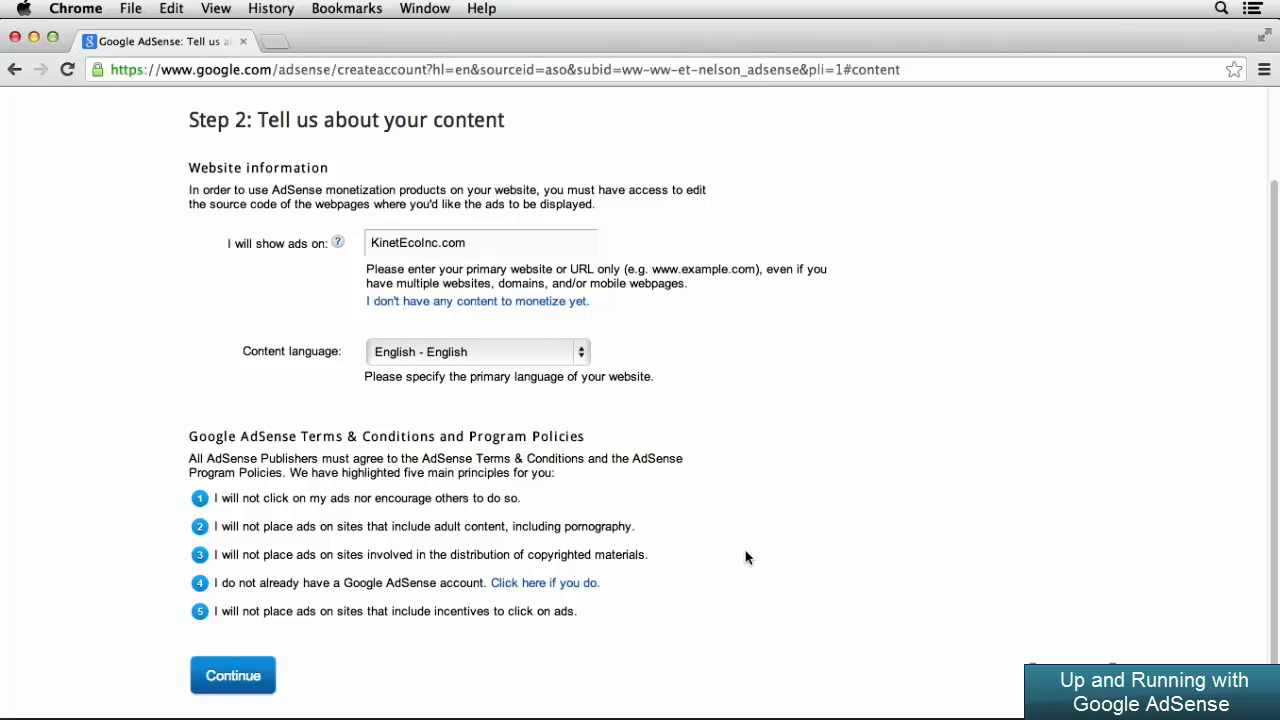
left_click(244, 680)
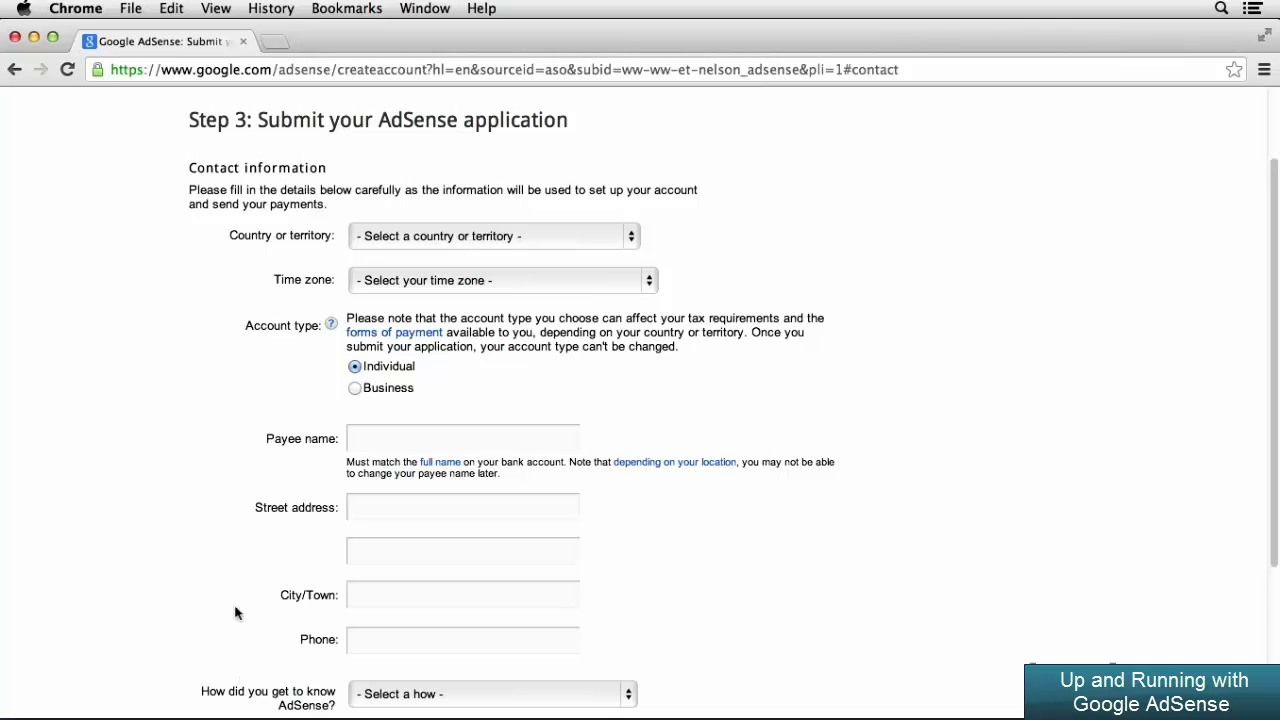
Set the application's country to United States and the time zone to (-07:00) Pacific Time
left_click(456, 236)
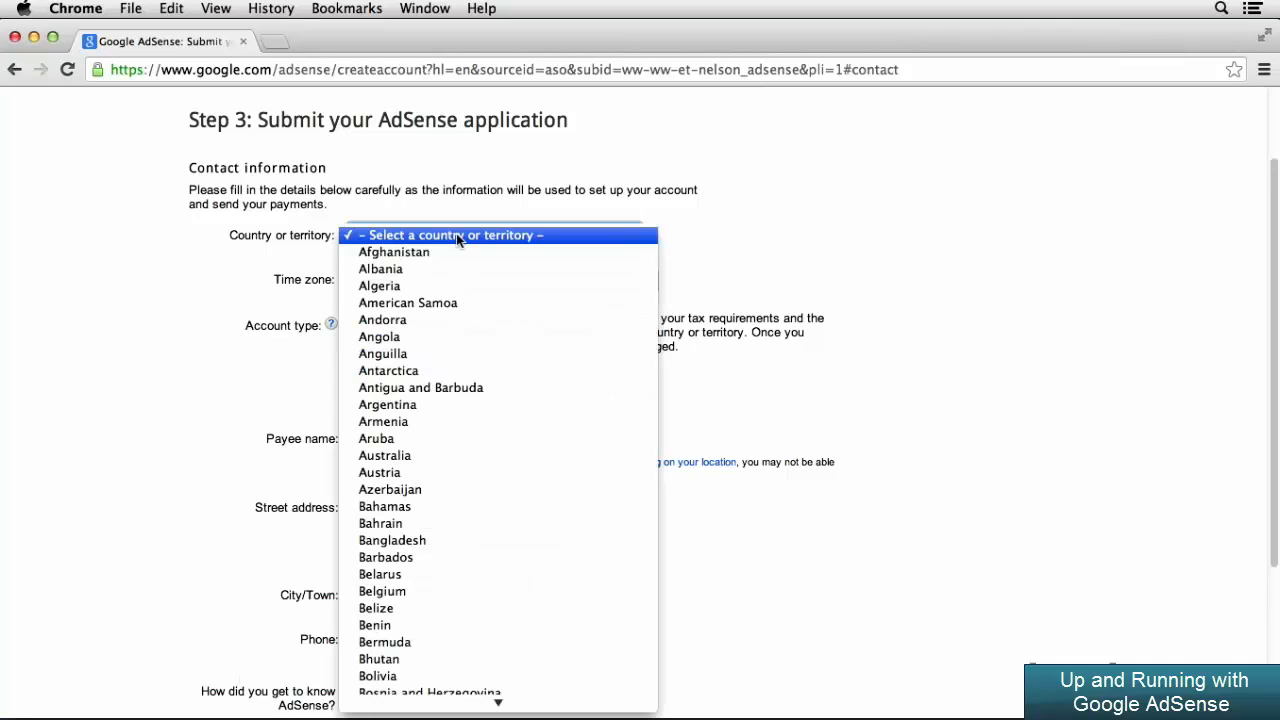
scroll(474, 445, "down", 10)
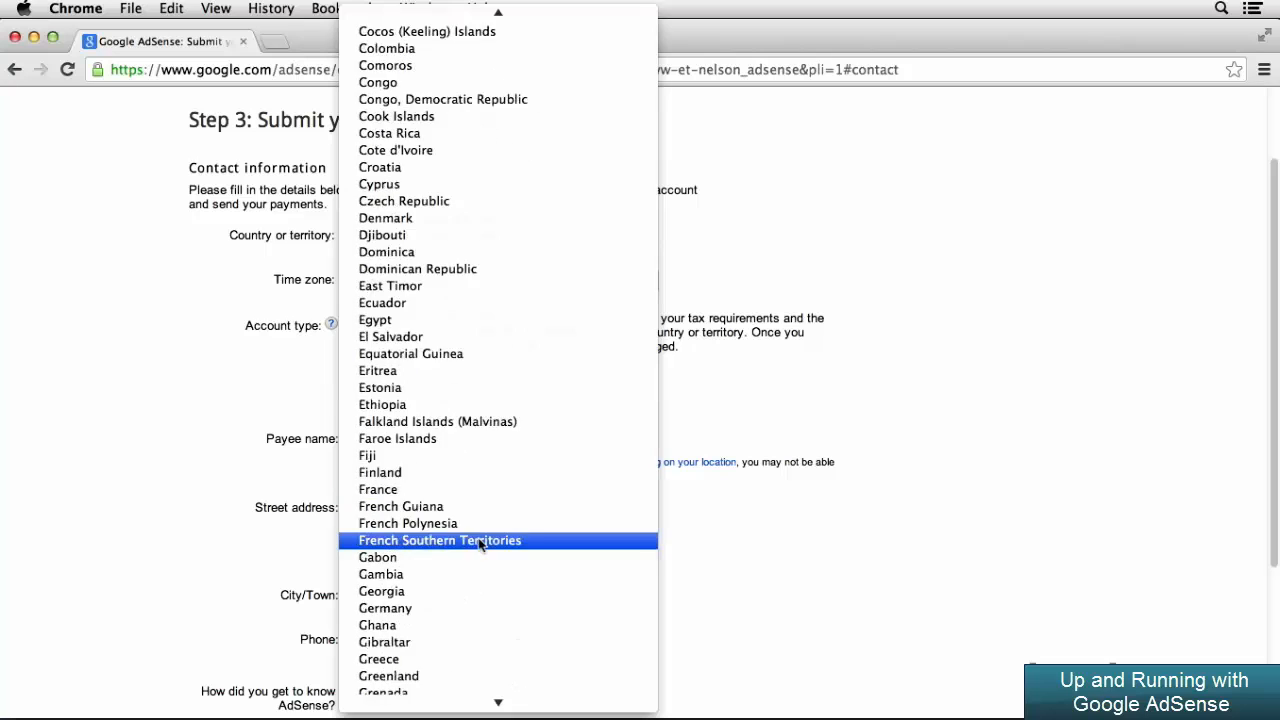
scroll(480, 550, "down", 20)
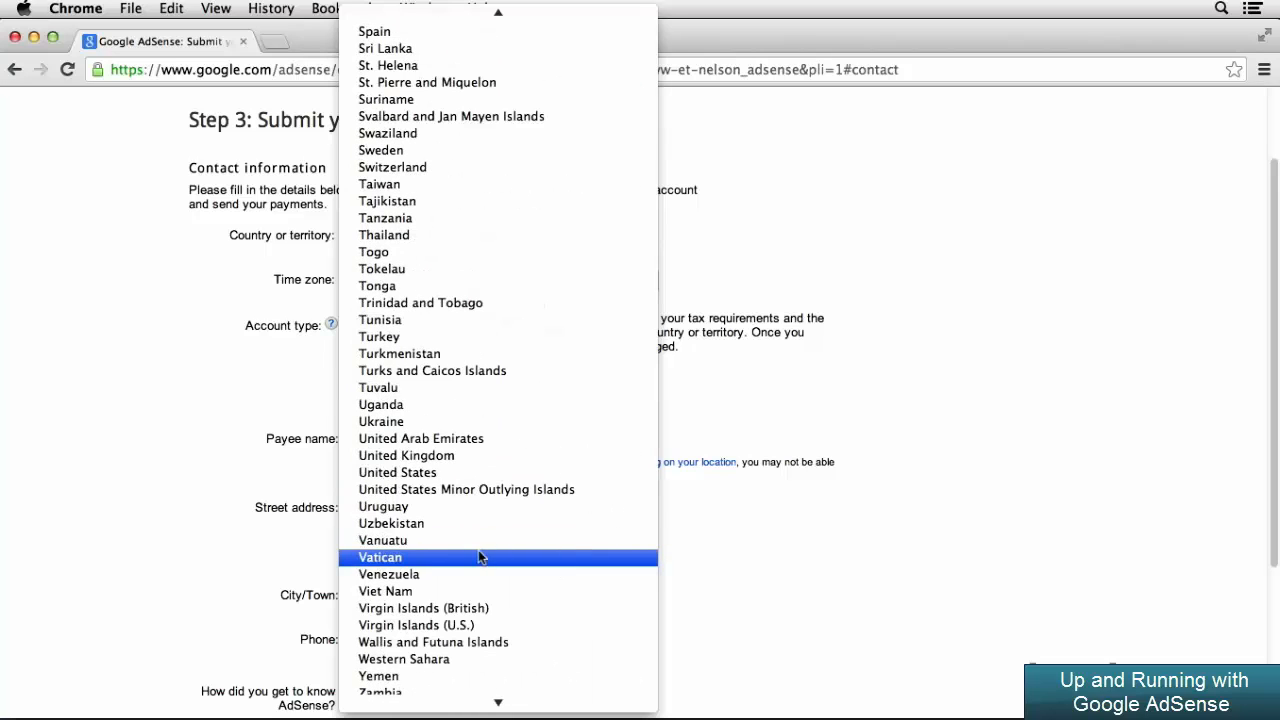
left_click(474, 472)
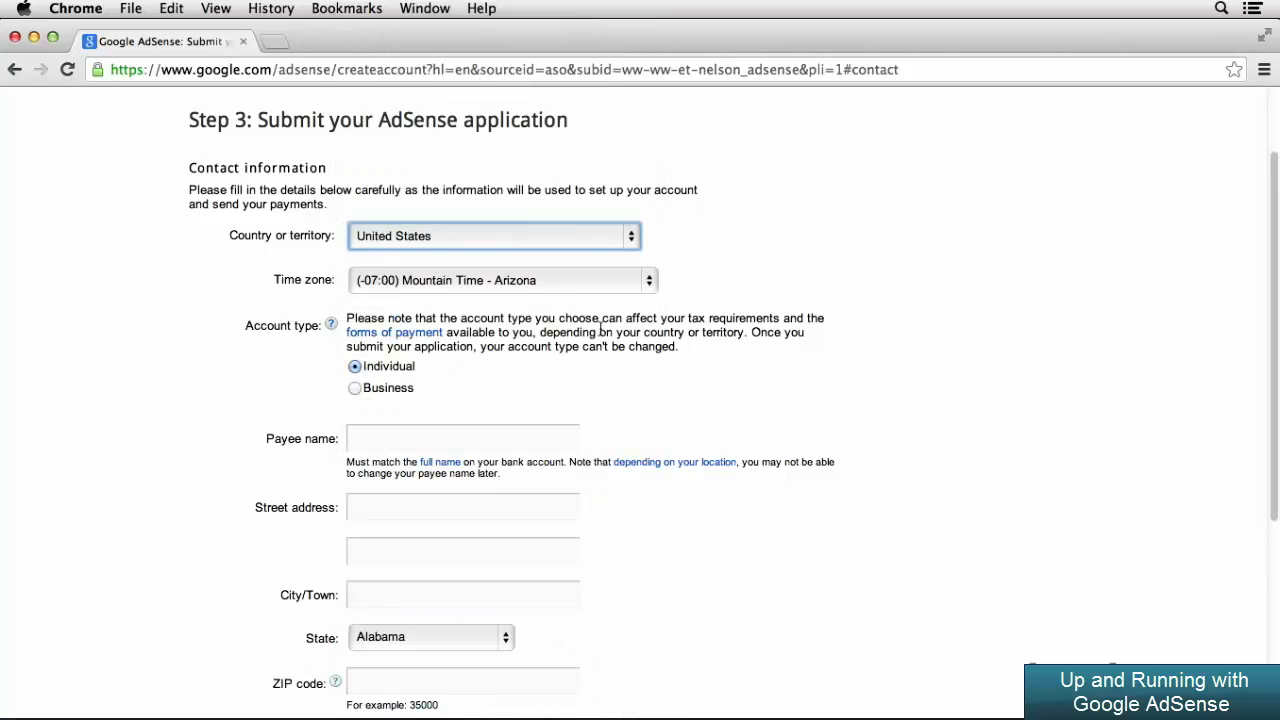
left_click(617, 288)
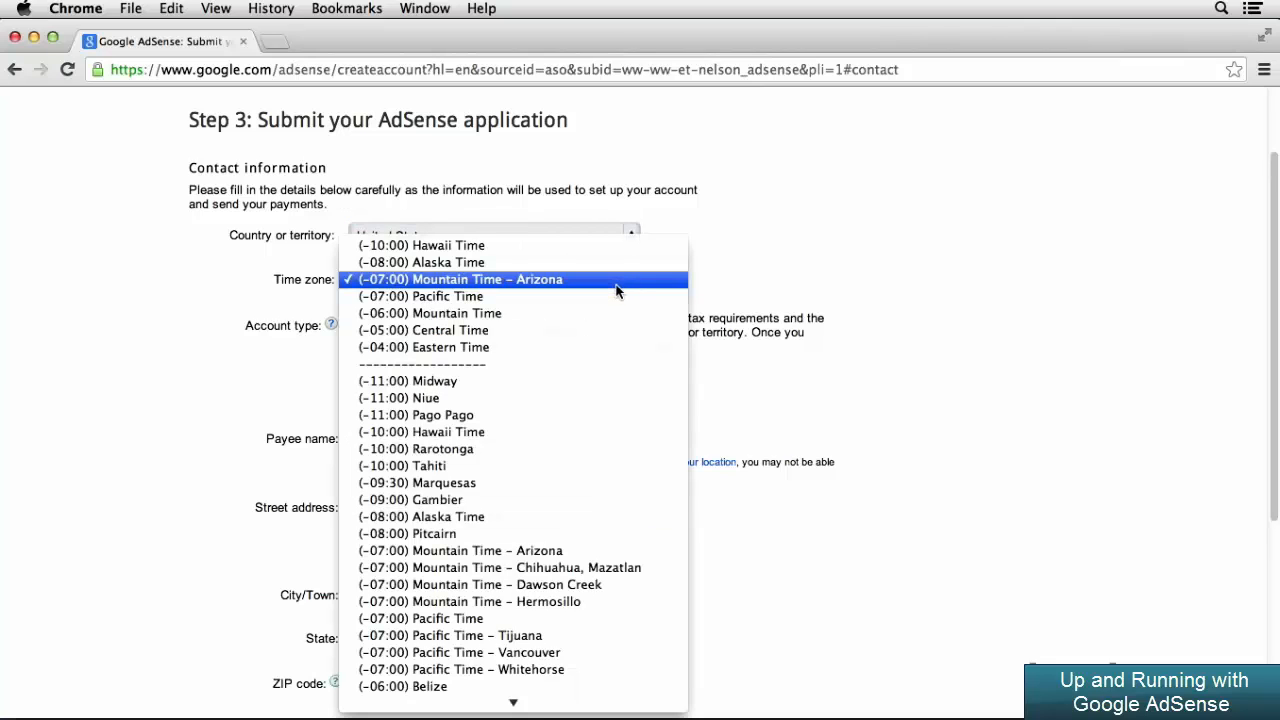
left_click(617, 297)
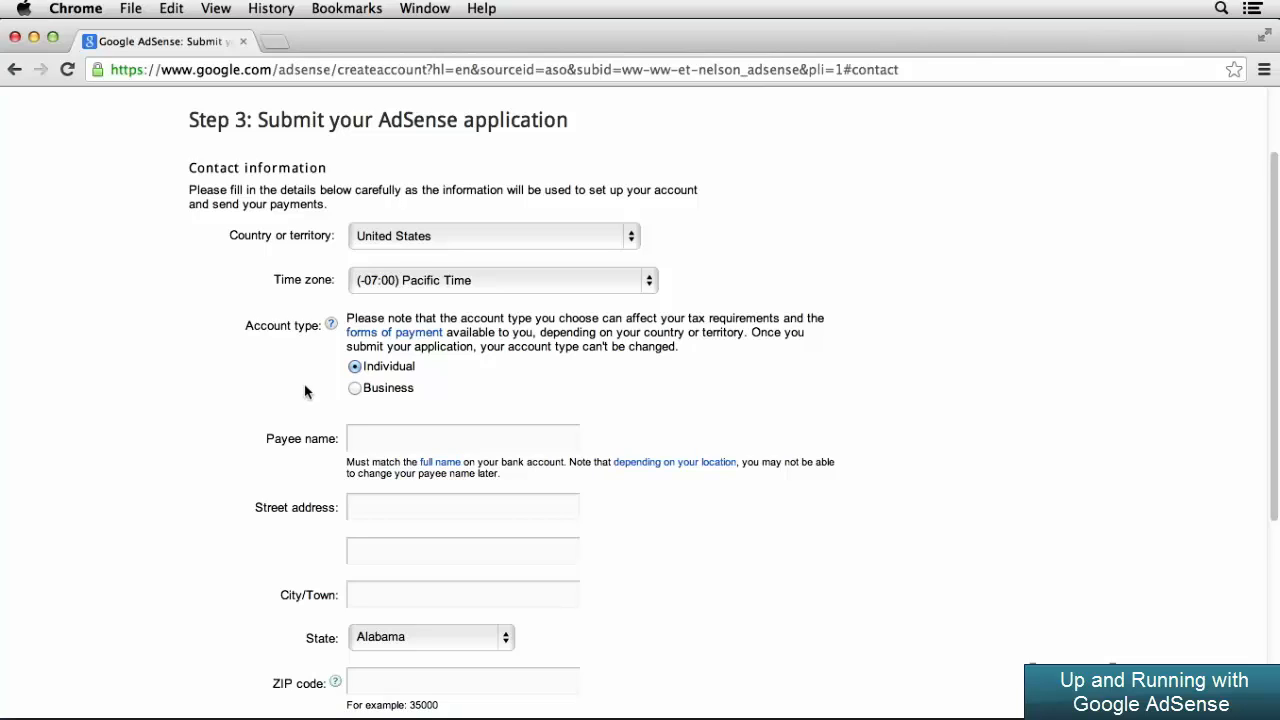
Enter the account holder's full name as the payee name
left_click(377, 440)
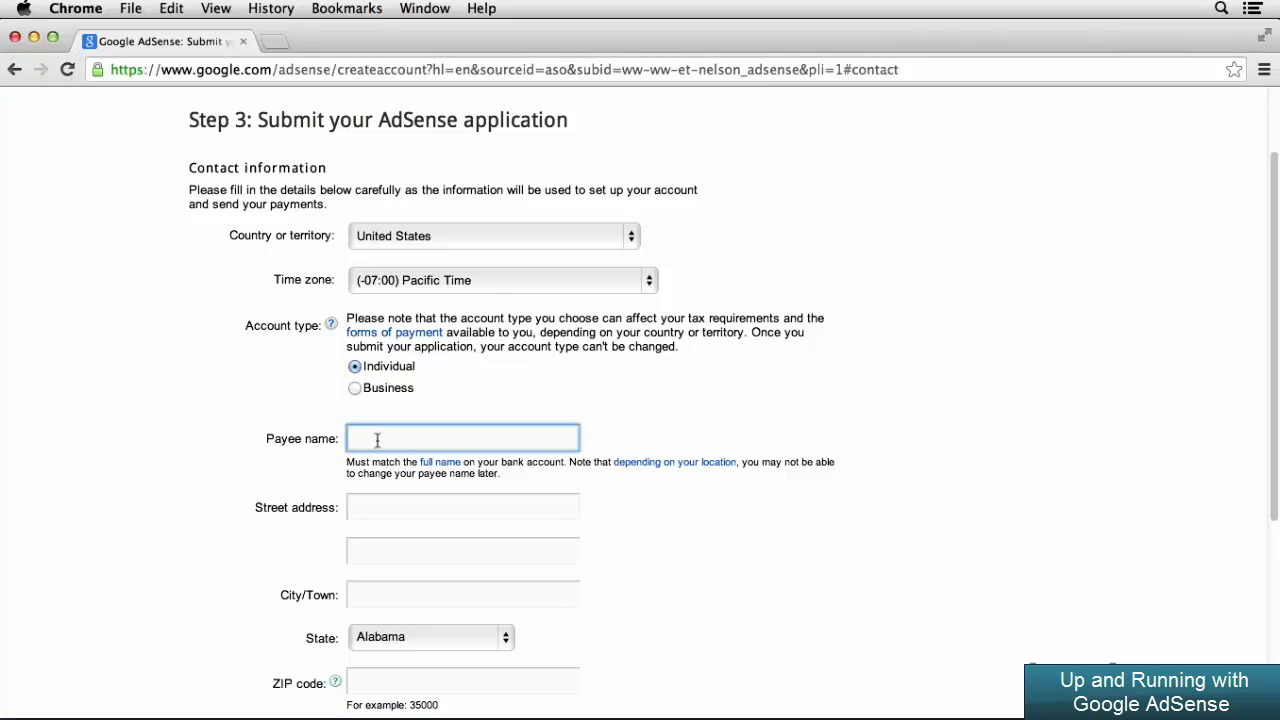
left_click(291, 468)
Fill in the payee's street address and city in the contact information
scroll(195, 496, "down", 5)
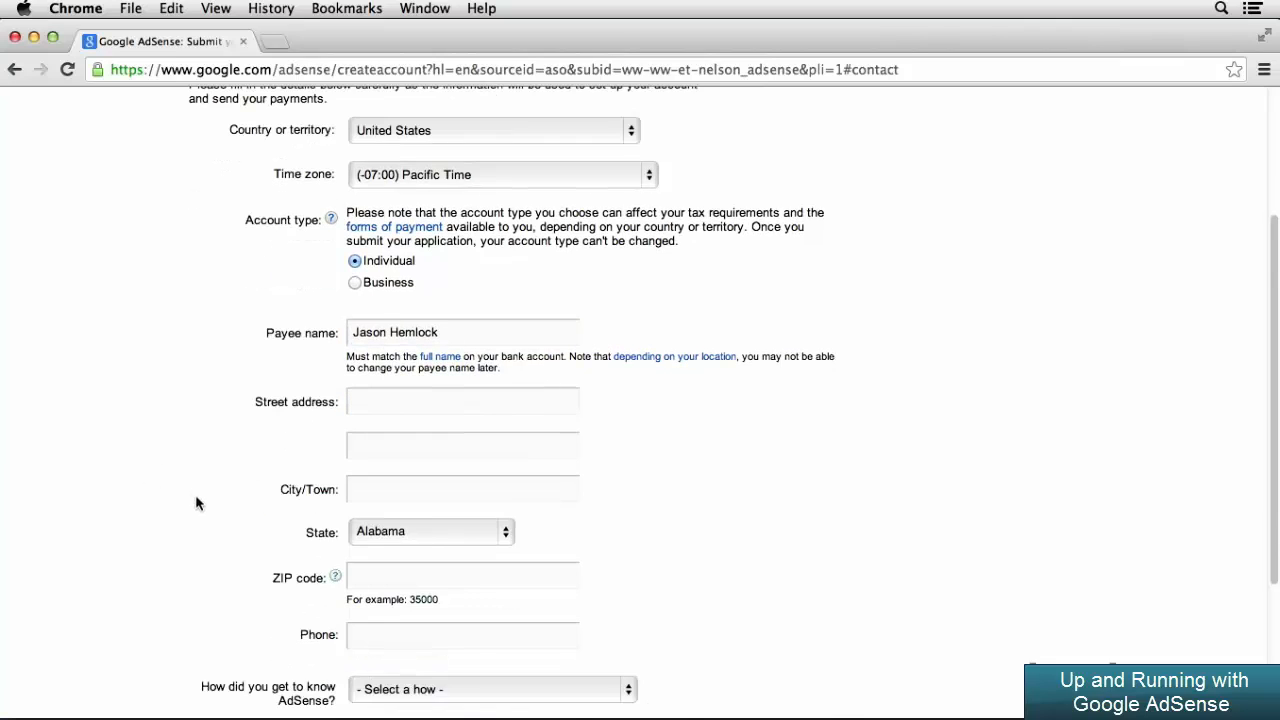
left_click(386, 311)
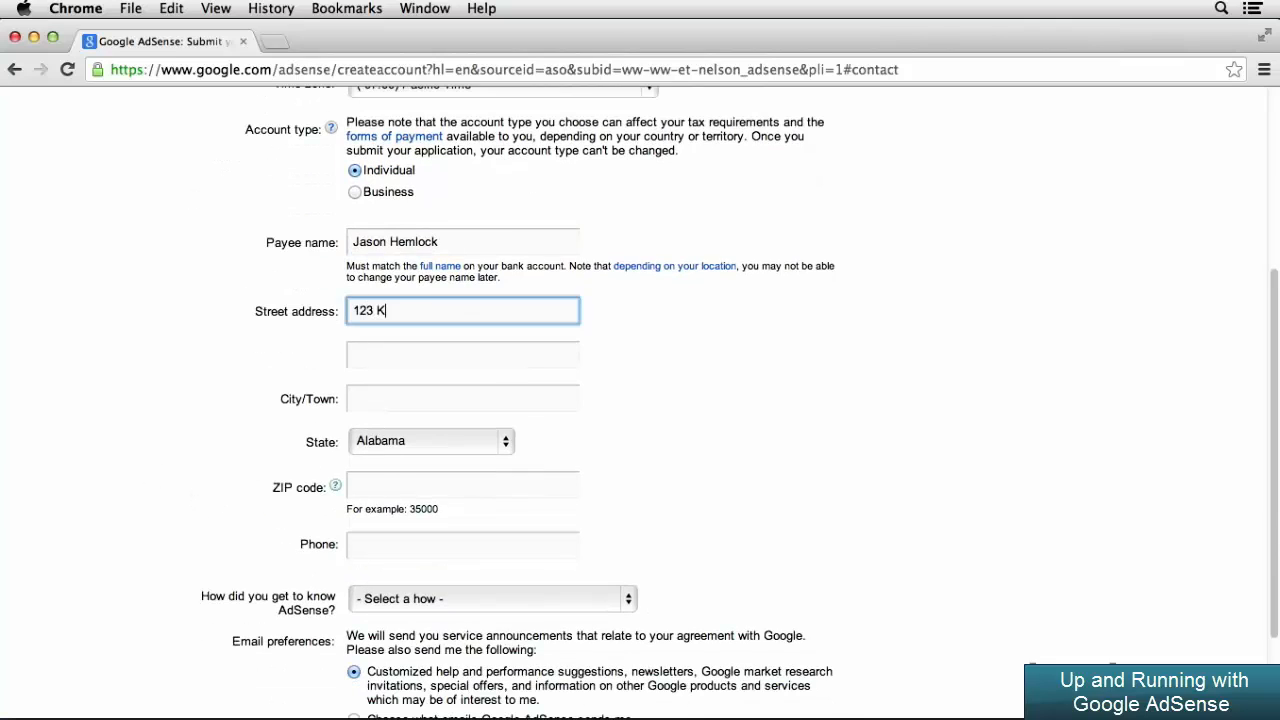
left_click(414, 390)
type("Los Angeles")
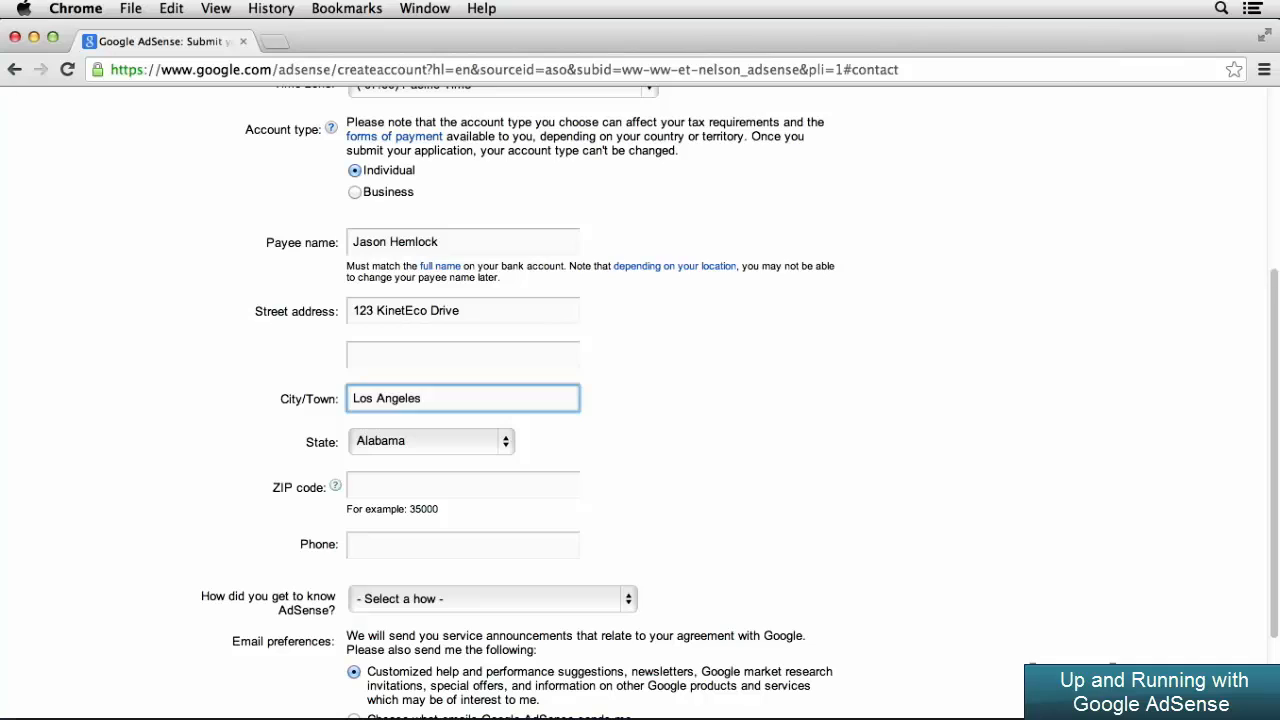
Choose the payee's state and enter the matching ZIP code
left_click(430, 441)
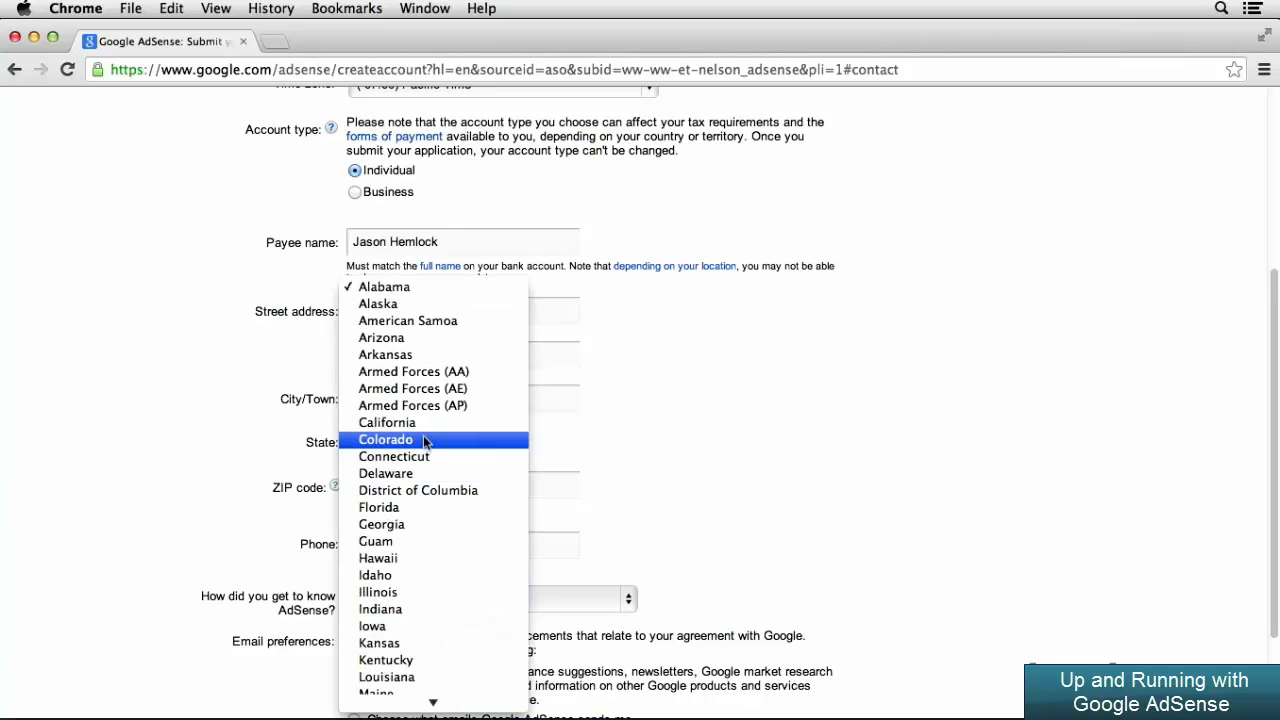
left_click(398, 422)
left_click(429, 489)
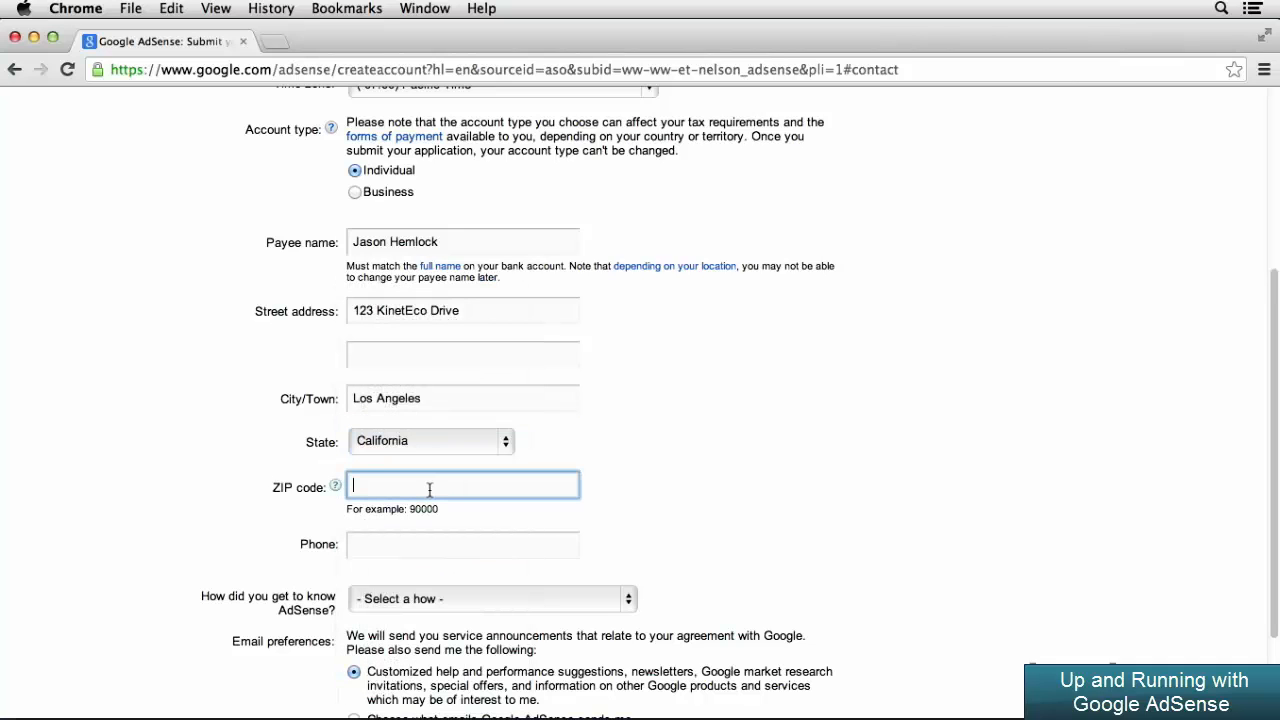
type("90016")
left_click(684, 470)
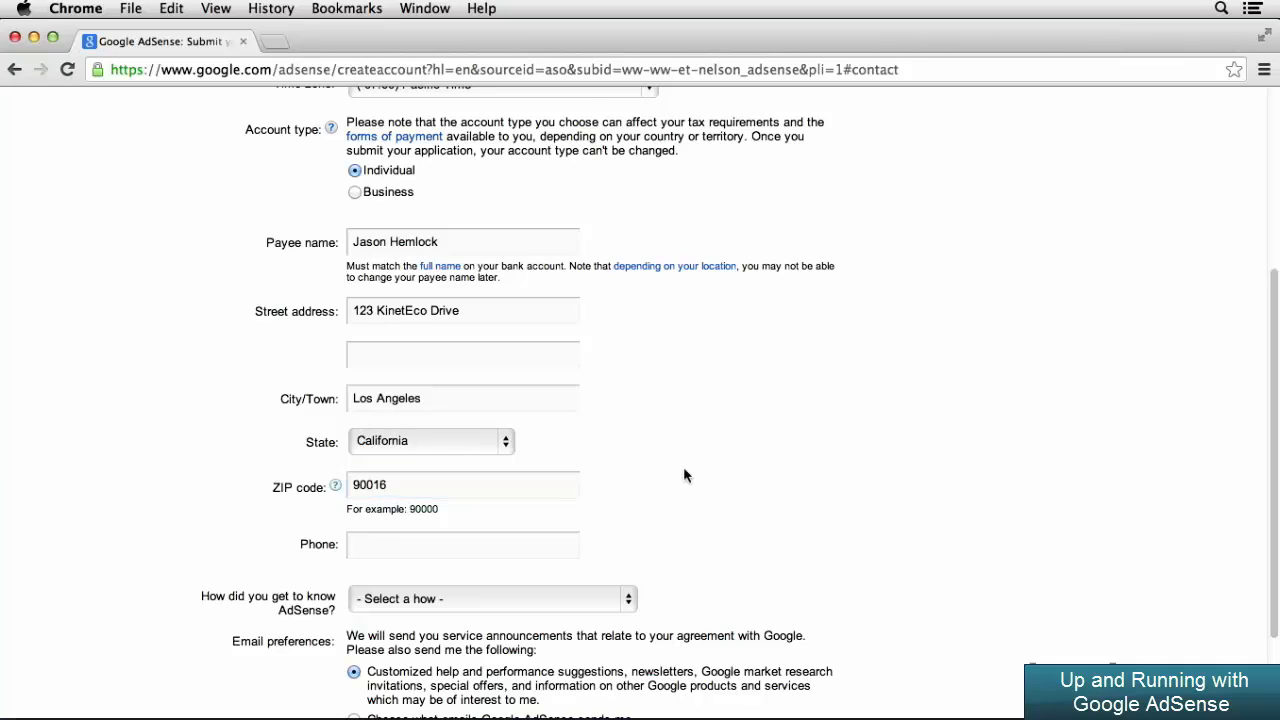
Enter the payee's phone number in the contact information
scroll(684, 475, "down", 3)
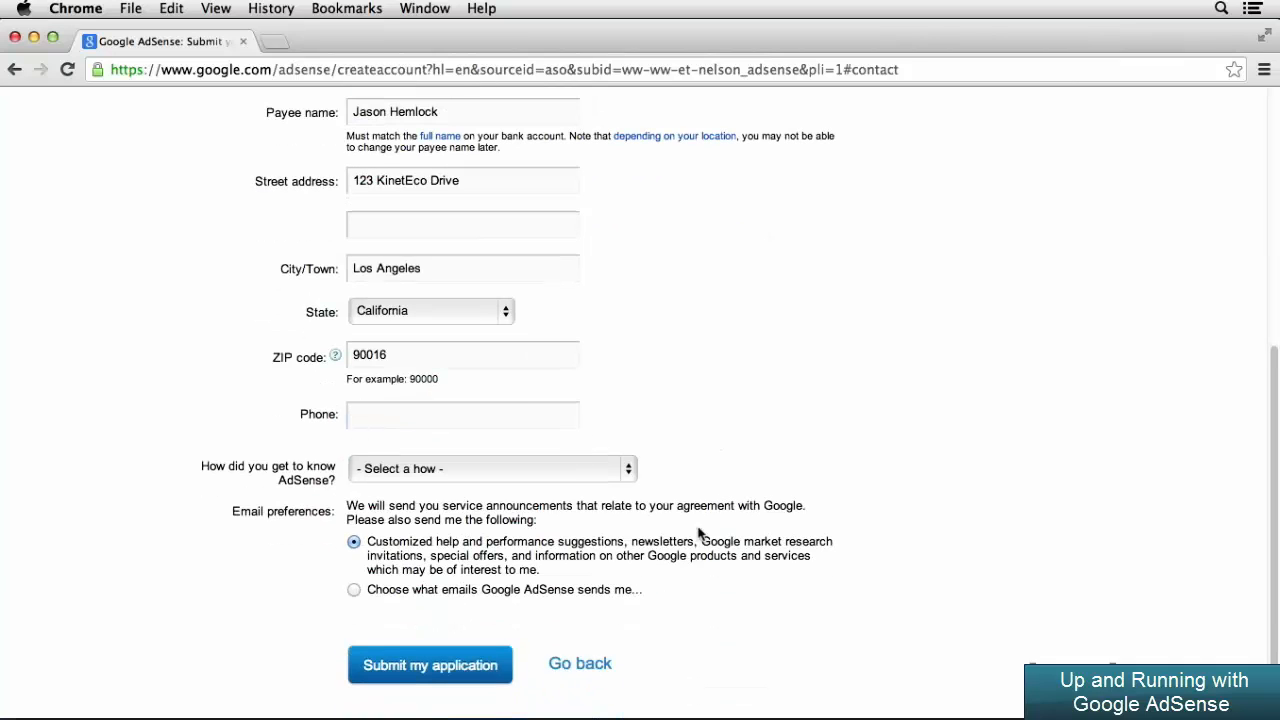
left_click(524, 422)
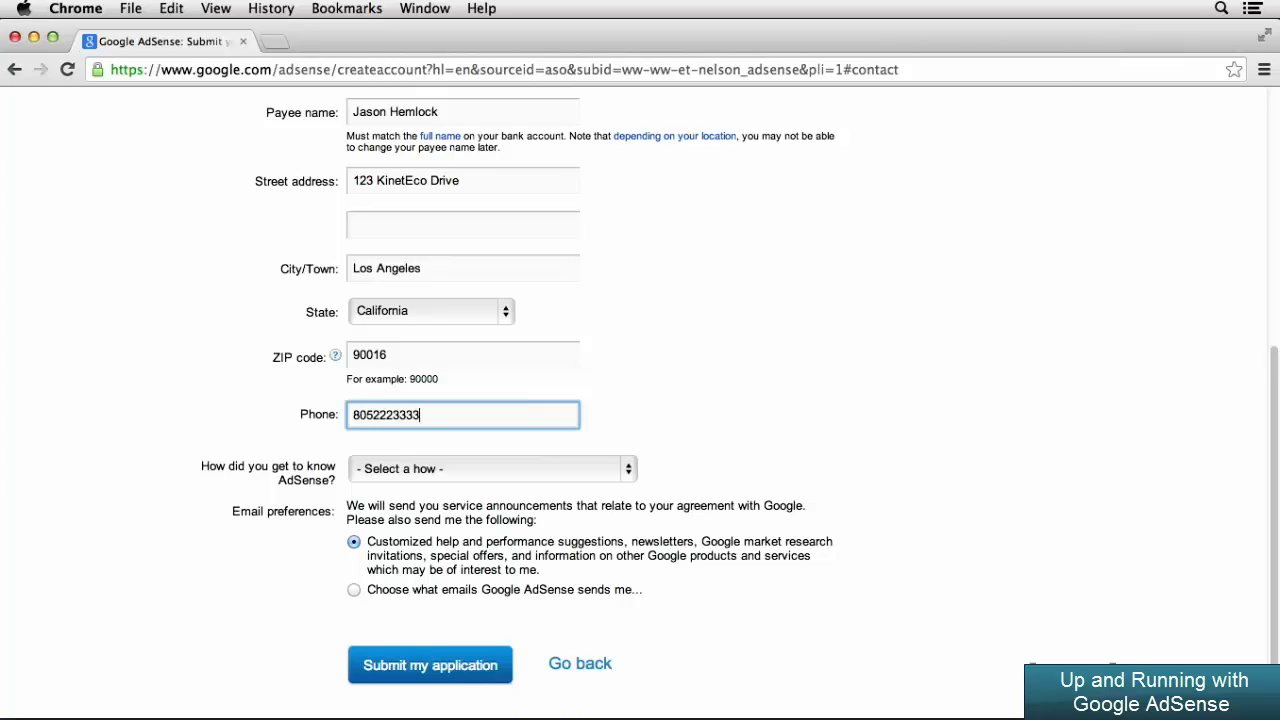
left_click(656, 414)
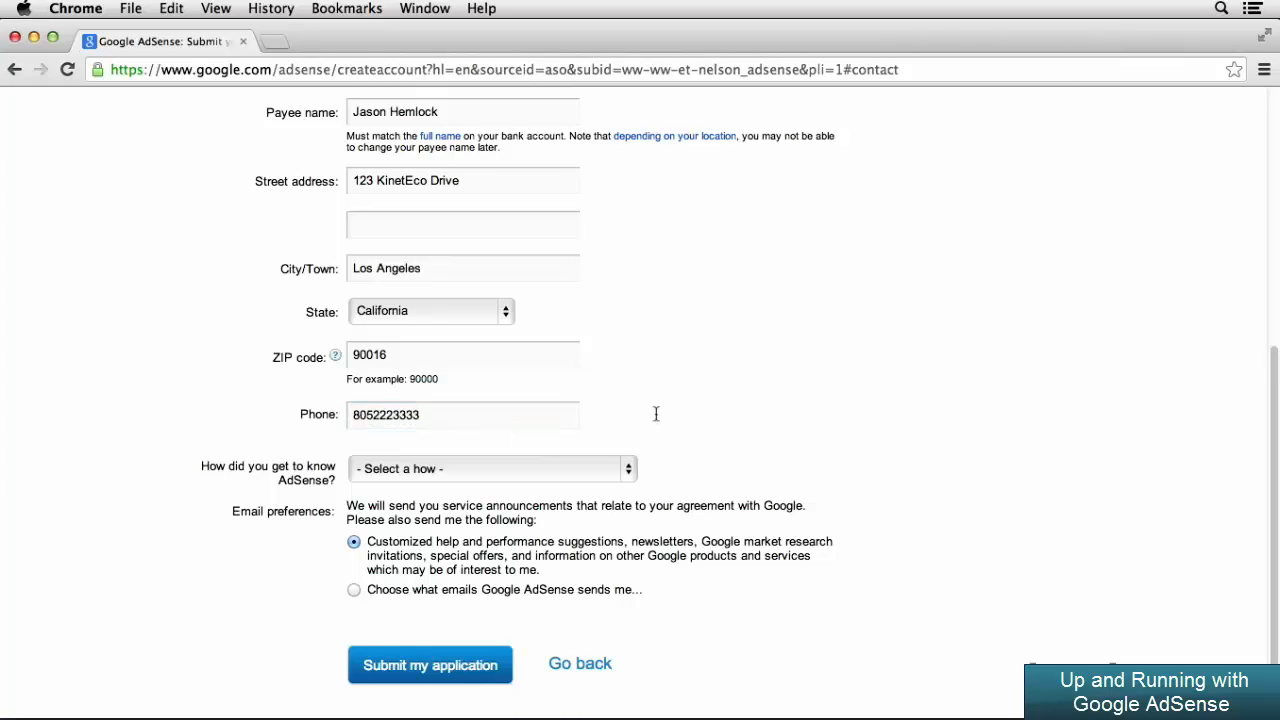
State Friend/Colleague as the way of getting to know AdSense and submit the application
left_click(628, 470)
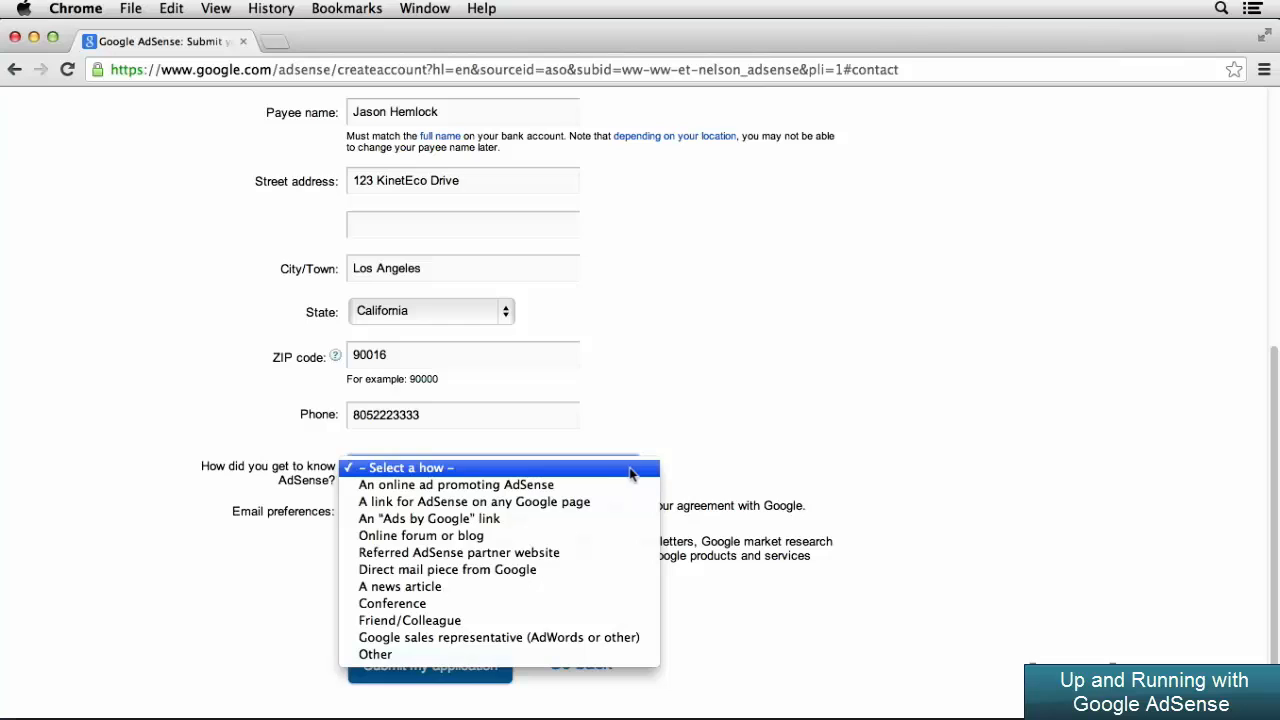
left_click(618, 622)
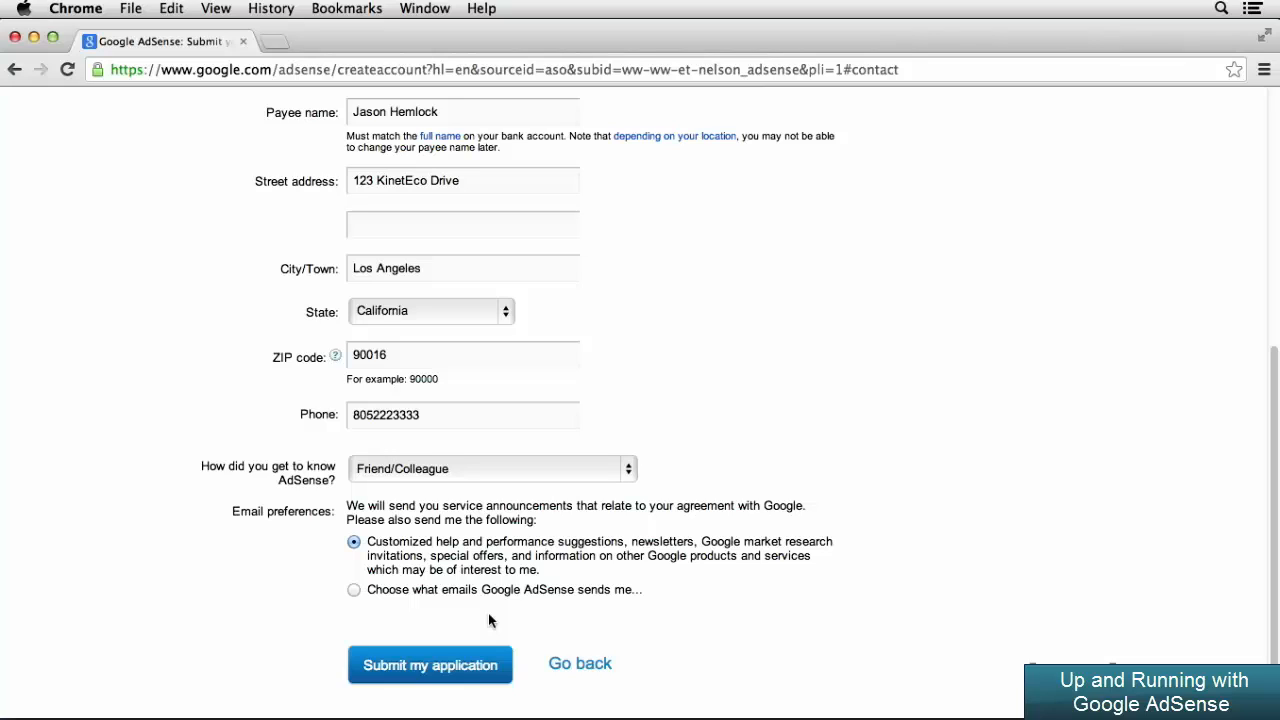
left_click(487, 665)
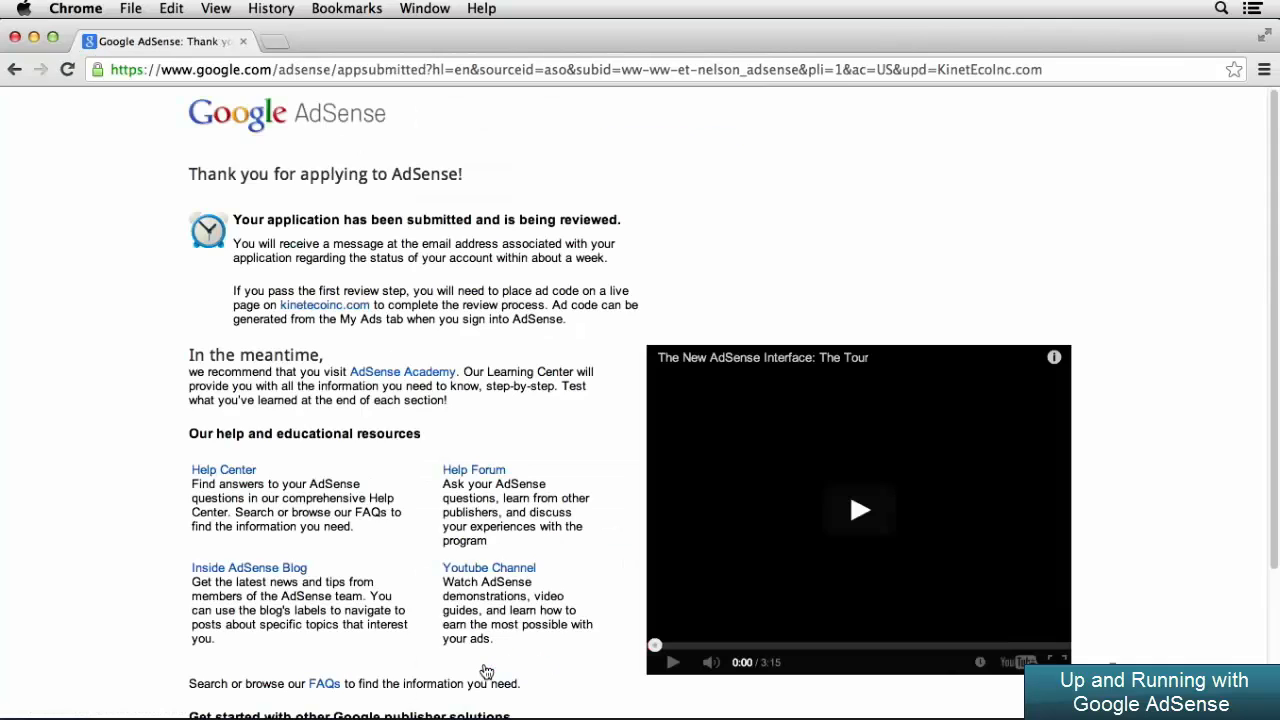